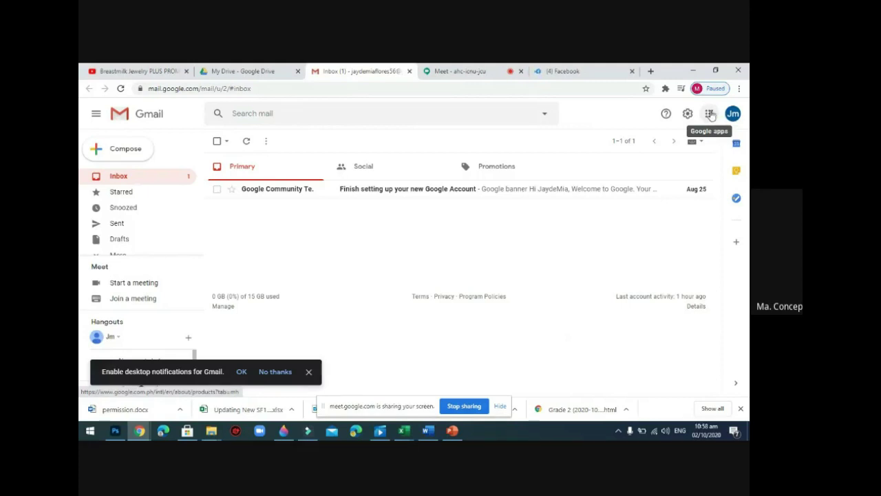
Show the Google apps list from the Gmail inbox to find Drive.
left_click(711, 115)
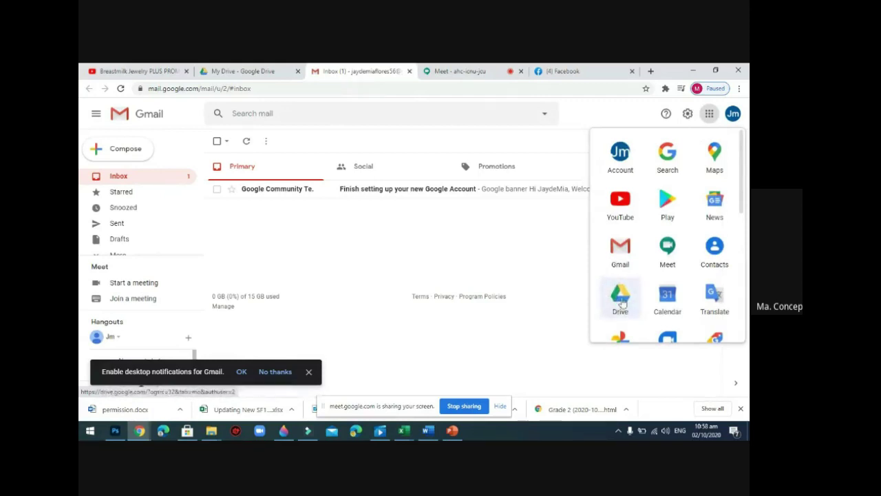
Open Google Drive in a new tab and look over My Drive's Grade 7 Request Form.
left_click(622, 303)
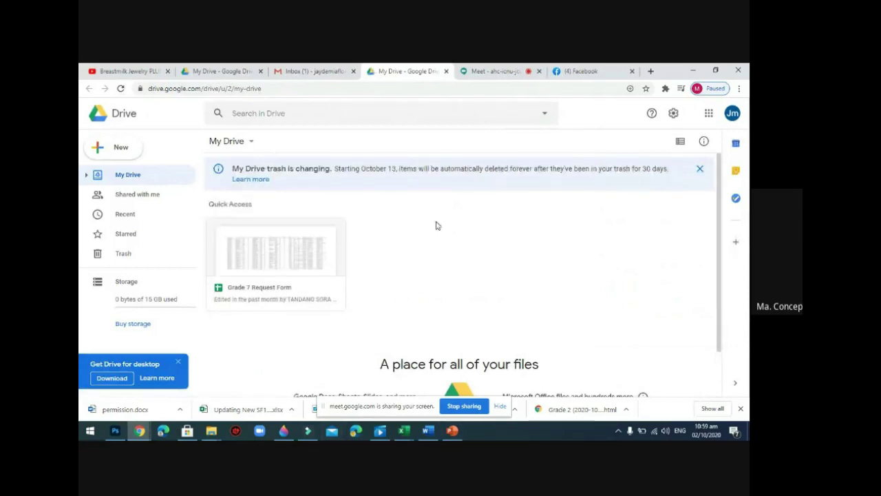
scroll(436, 226, "down", 1)
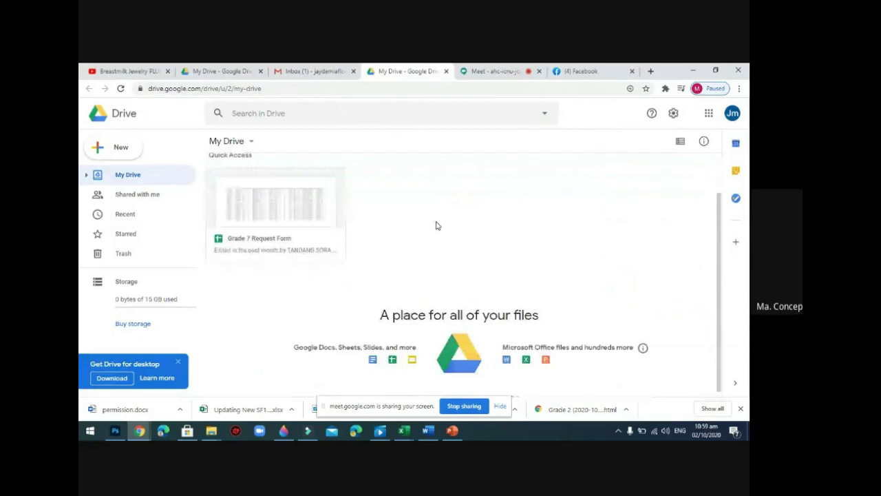
scroll(436, 225, "up", 1)
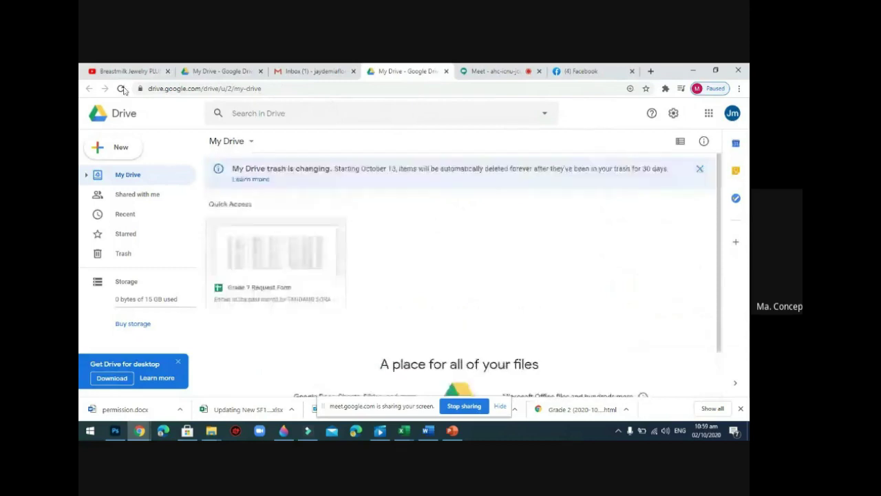
Create a My Drive folder named with the student's full name plus '(English)', then select it.
left_click(98, 151)
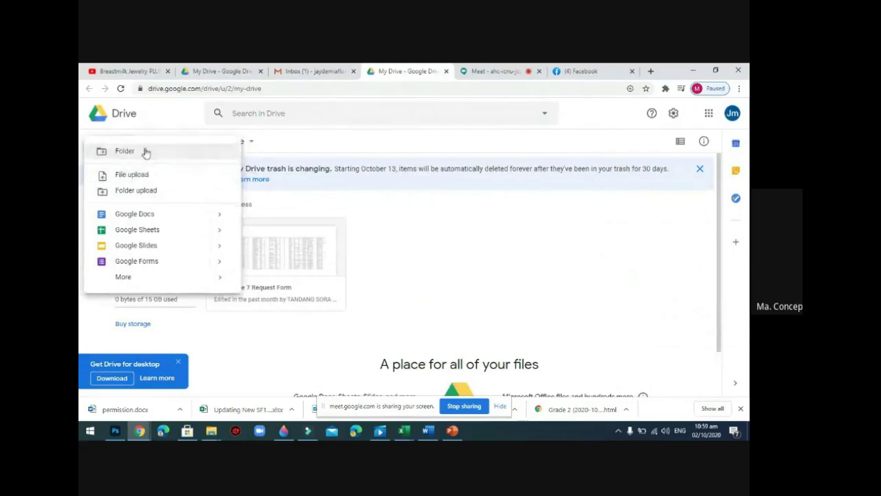
left_click(146, 152)
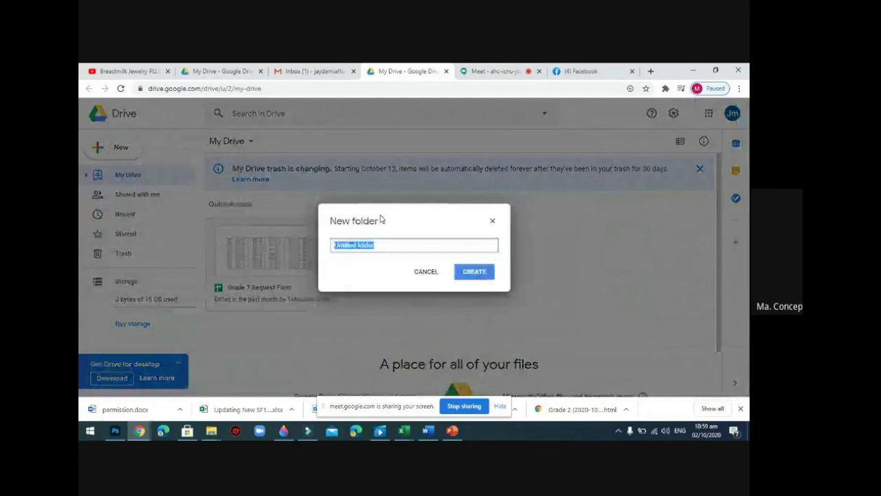
type("Del")
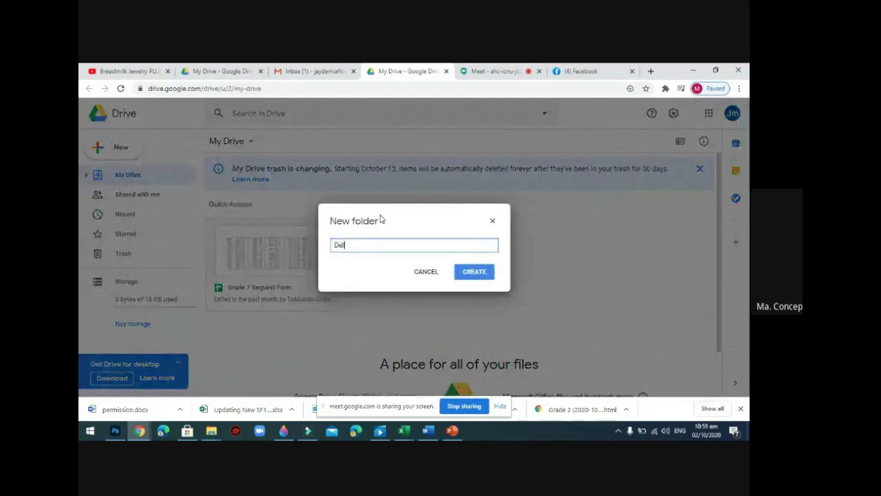
type("a Cruz, ")
type("Juan")
type(" I")
type("(")
type("Eng")
type("lish")
type(")")
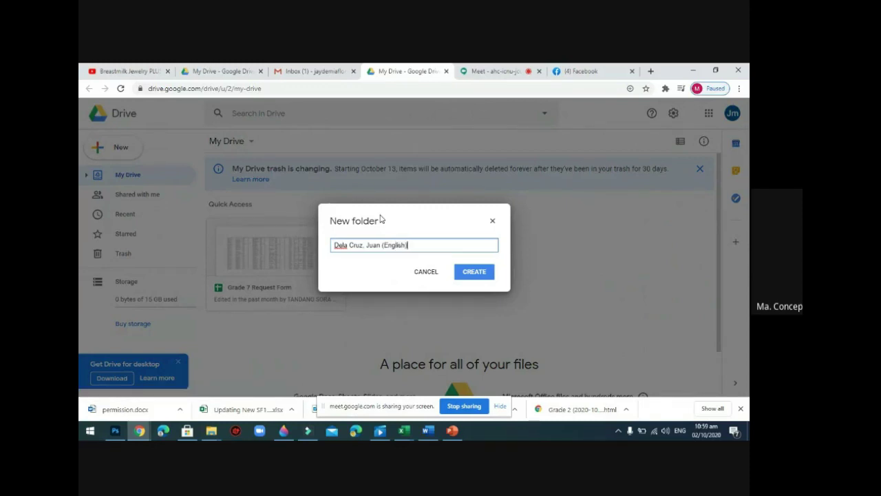
key("Return")
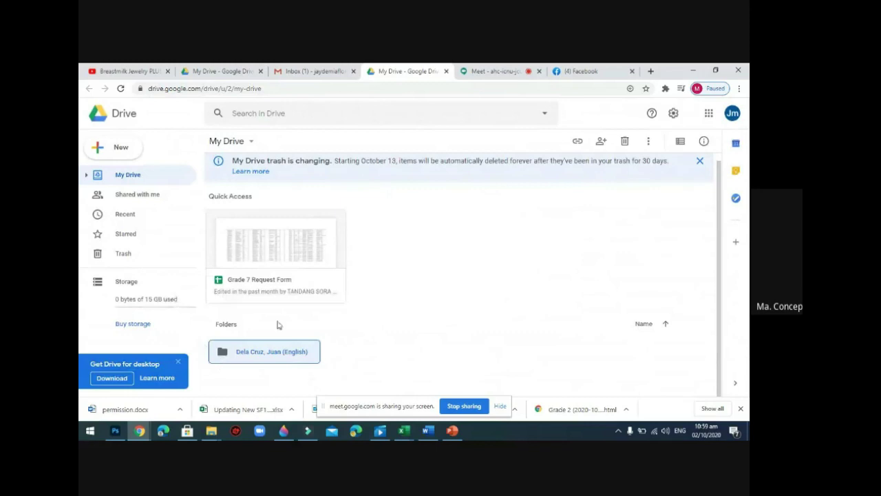
left_click(254, 359)
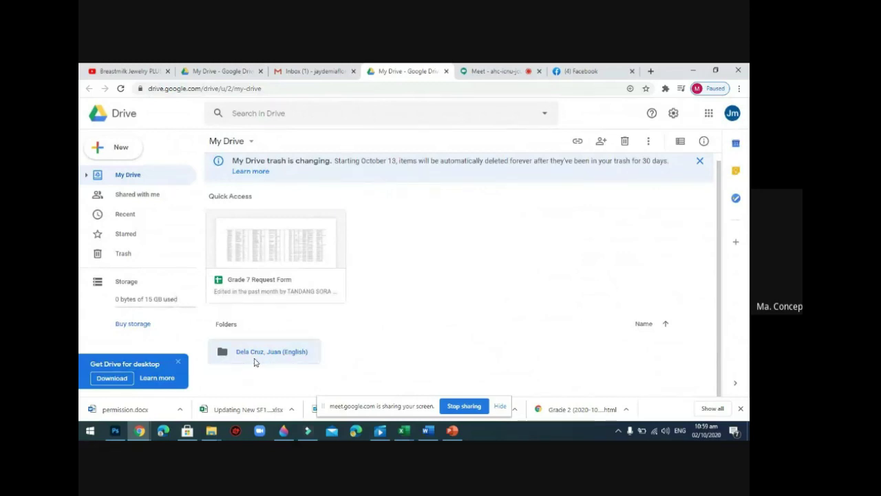
Open the student's empty folder and show the New menu's create and upload options.
double_click(254, 360)
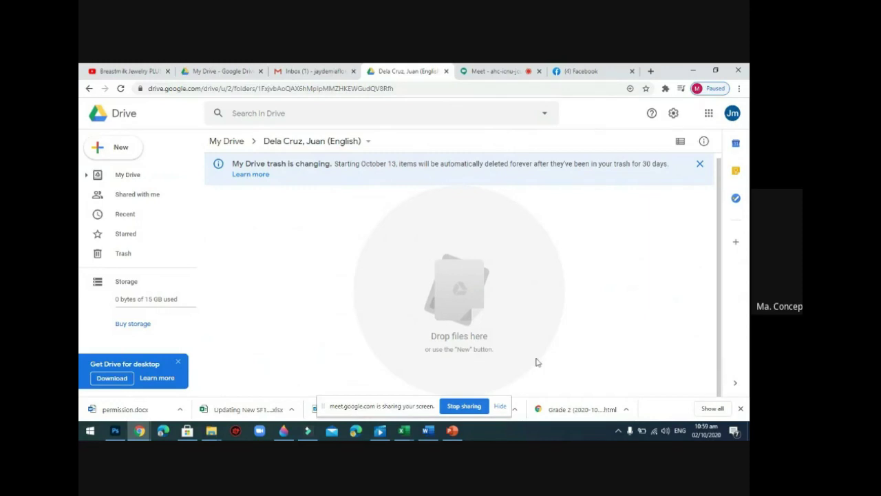
right_click(458, 280)
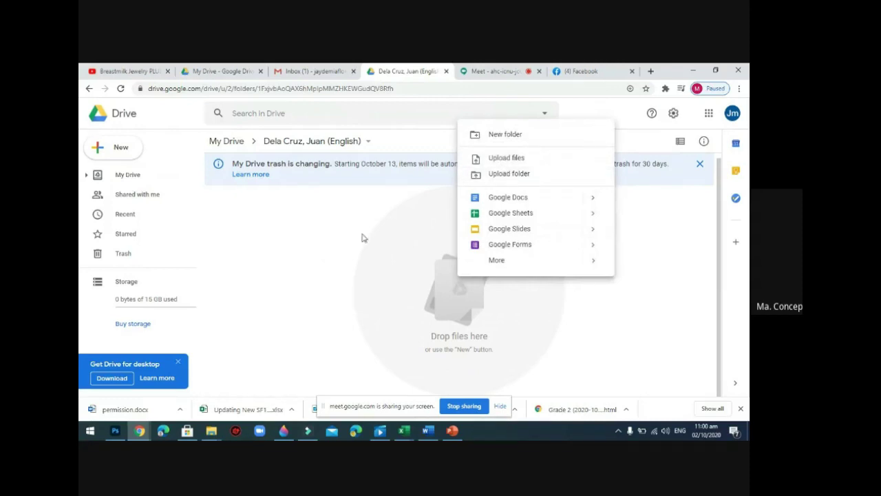
left_click(94, 149)
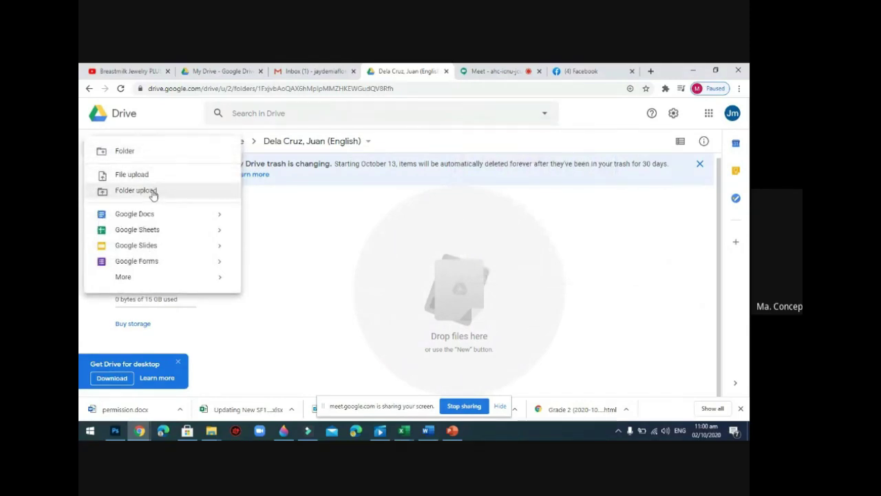
Upload the 'images edited' picture into the student's English folder.
left_click(137, 175)
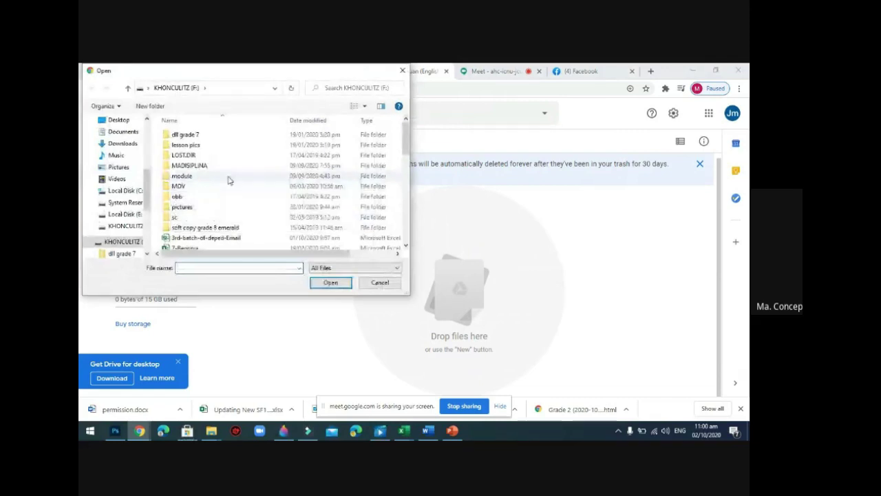
scroll(229, 180, "down", 2)
scroll(196, 225, "down", 2)
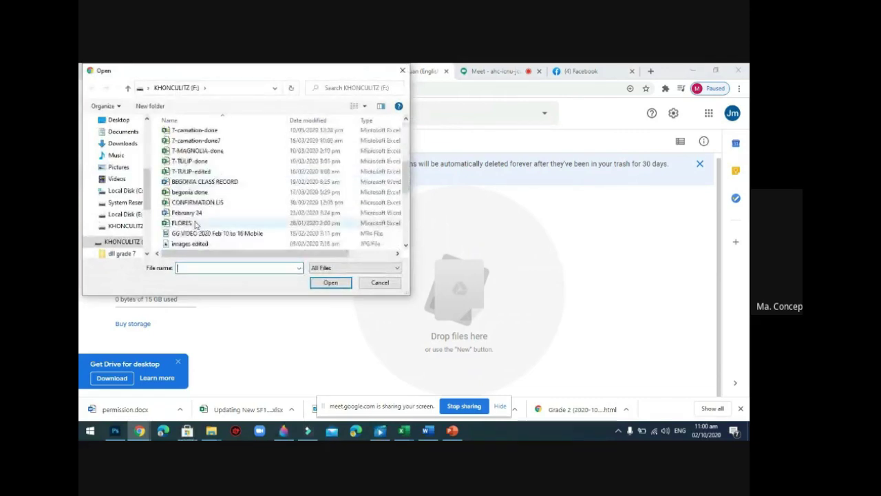
left_click(190, 244)
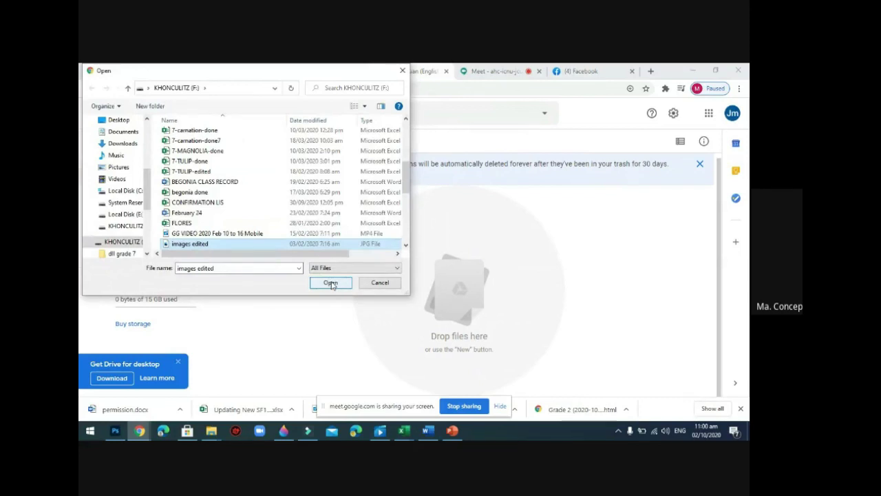
left_click(330, 283)
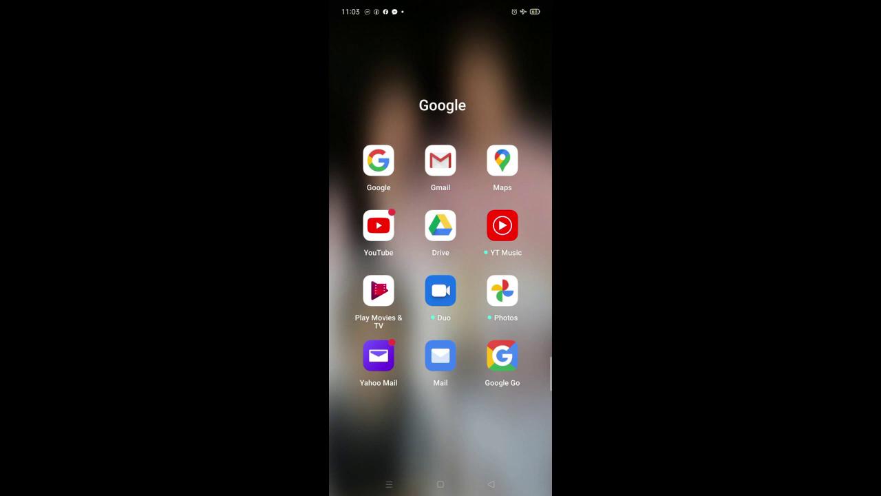
Launch the Drive app from the phone's Google app folder.
left_click(440, 227)
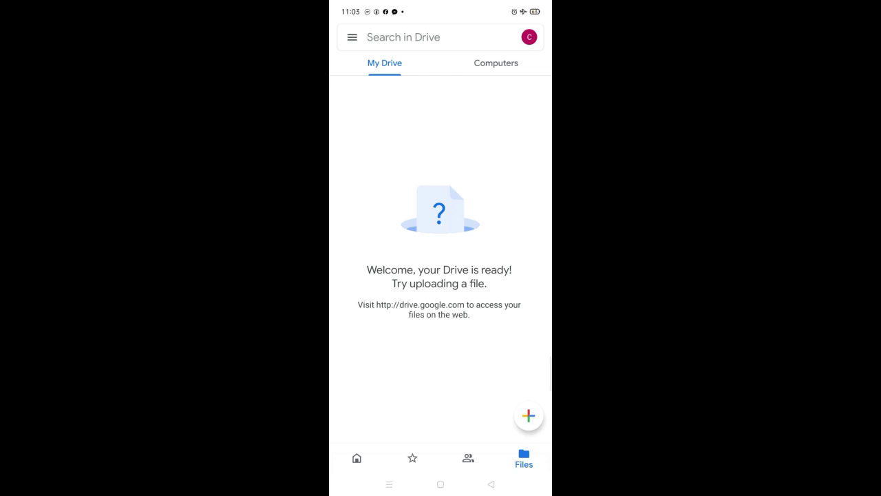
Bring up the Create new sheet from the Files tab in the phone's Drive app.
left_click(523, 457)
left_click(529, 415)
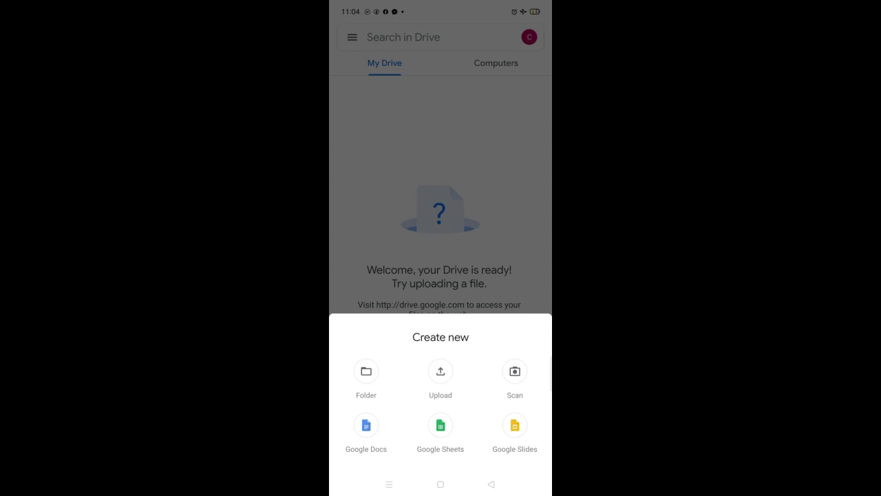
Start a file upload and scroll the phone's Screenshots down to late-September images.
left_click(441, 371)
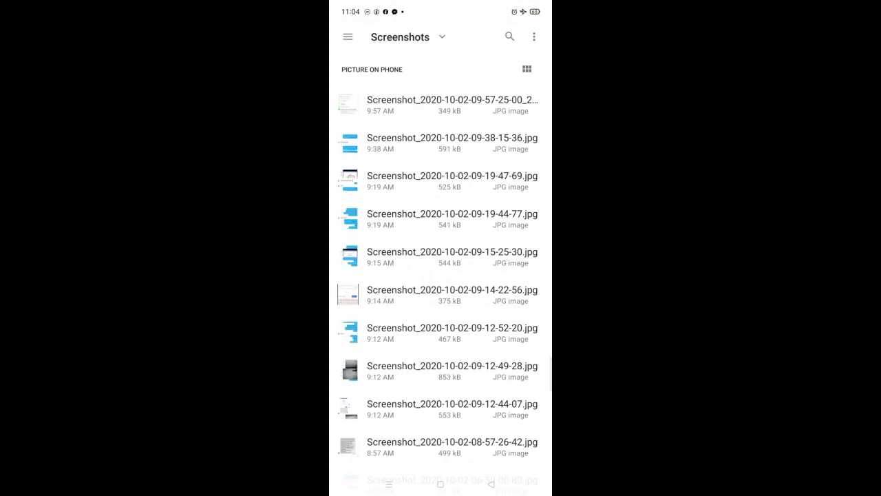
scroll(441, 276, "down", 5)
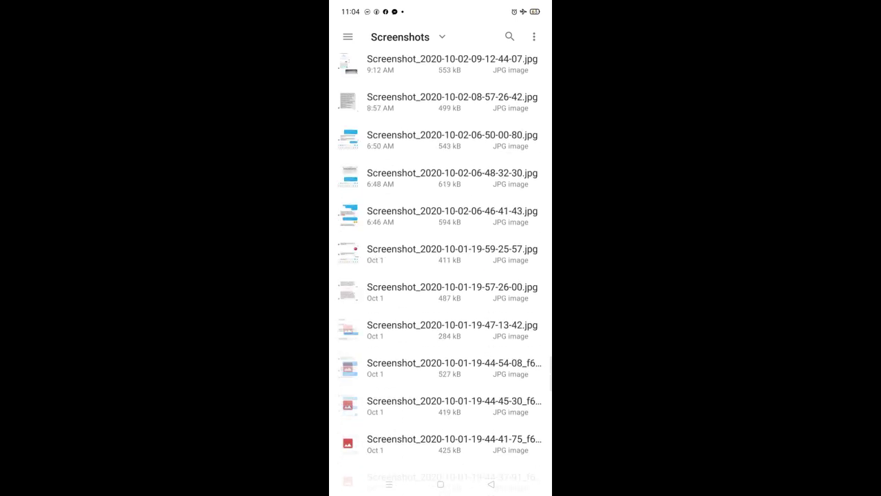
scroll(440, 276, "down", 5)
scroll(440, 275, "down", 5)
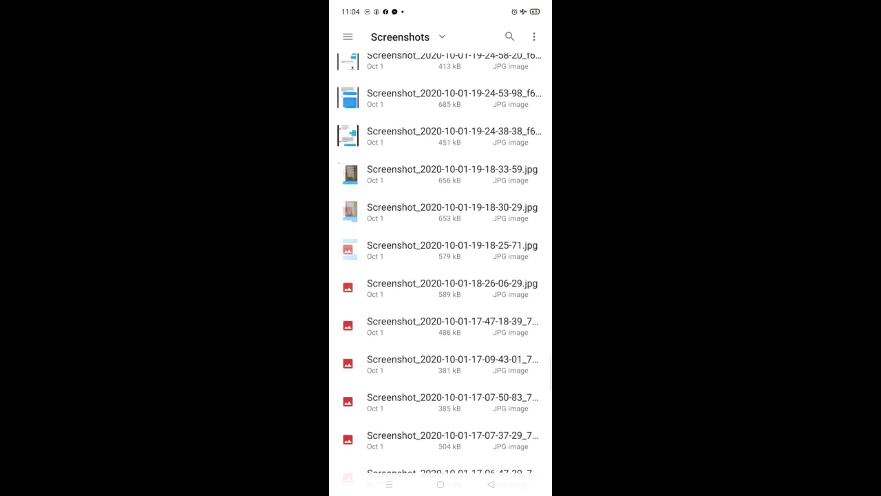
scroll(440, 275, "down", 5)
scroll(440, 275, "down", 5)
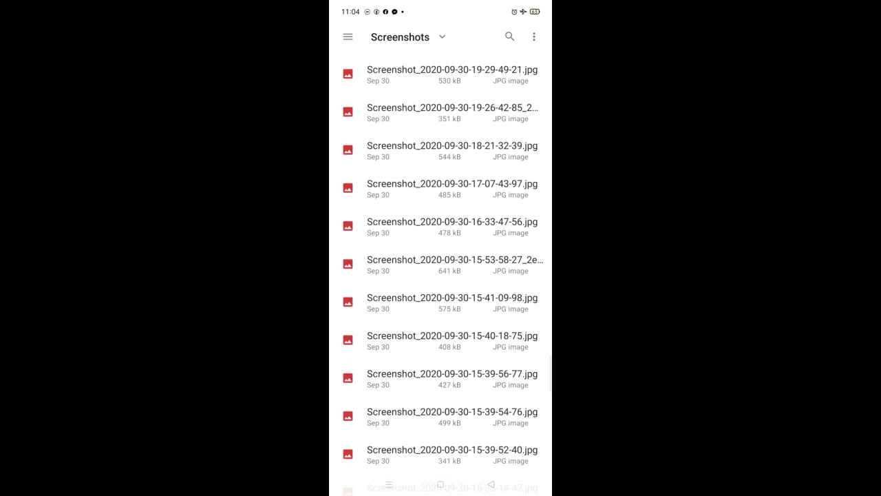
scroll(440, 275, "down", 5)
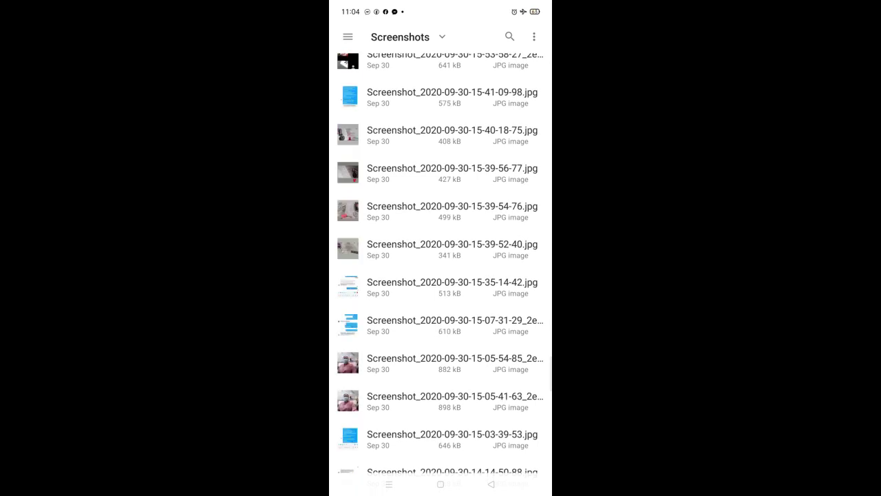
scroll(440, 275, "down", 5)
scroll(441, 275, "down", 5)
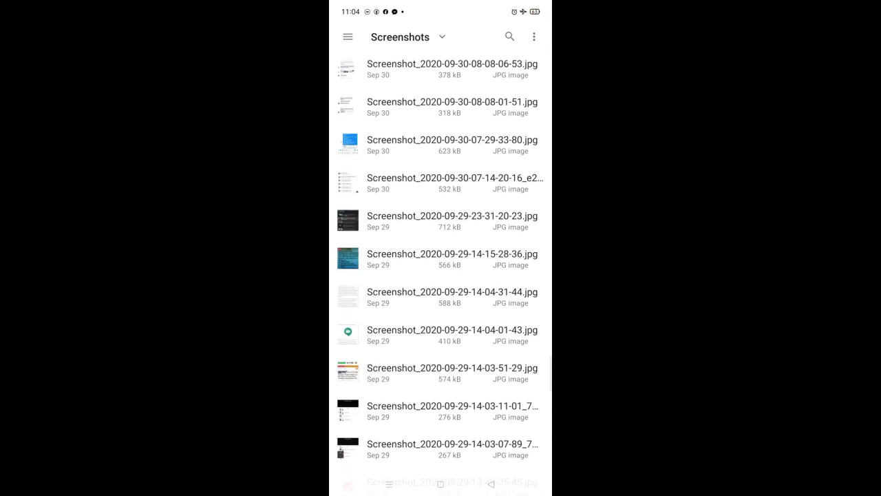